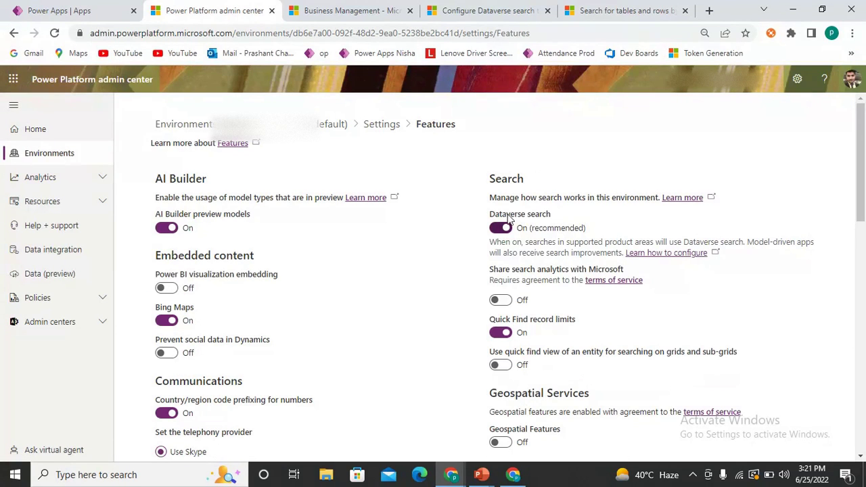
left_click_drag(567, 217, 487, 222)
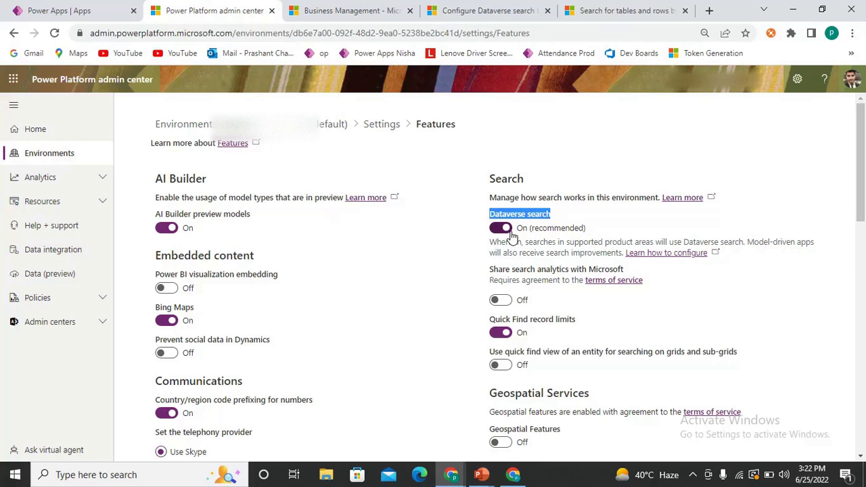
left_click(498, 230)
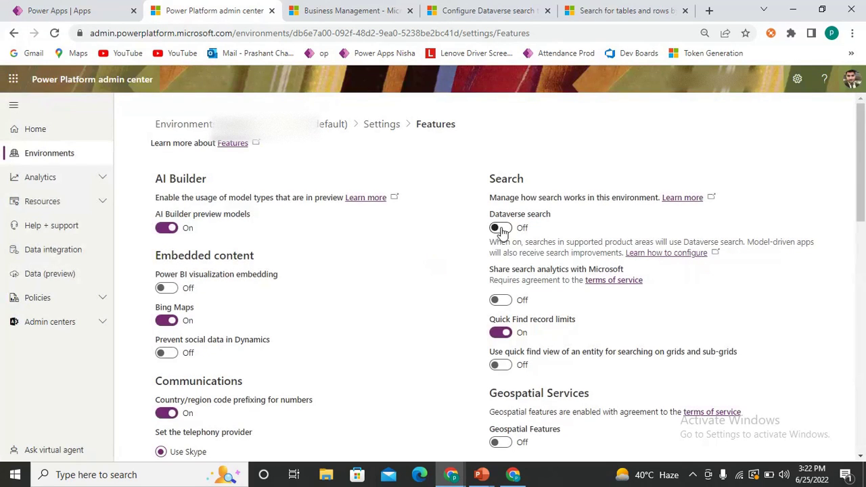
left_click(501, 229)
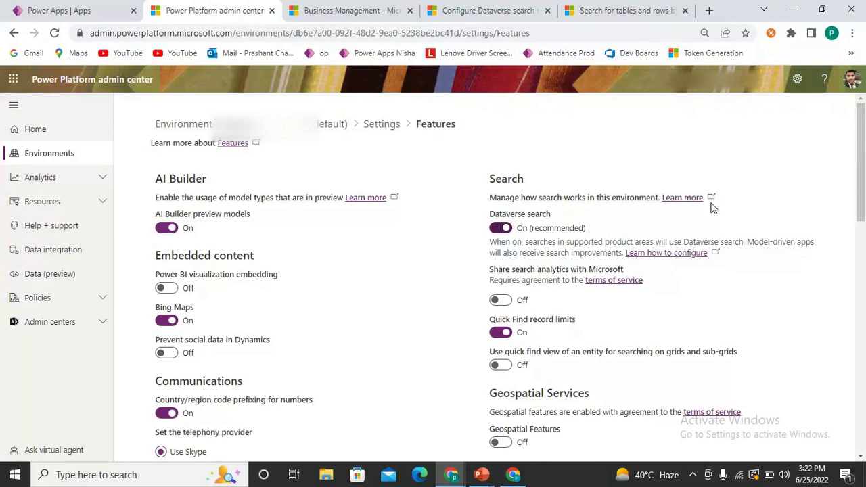
left_click_drag(864, 170, 864, 153)
left_click(332, 17)
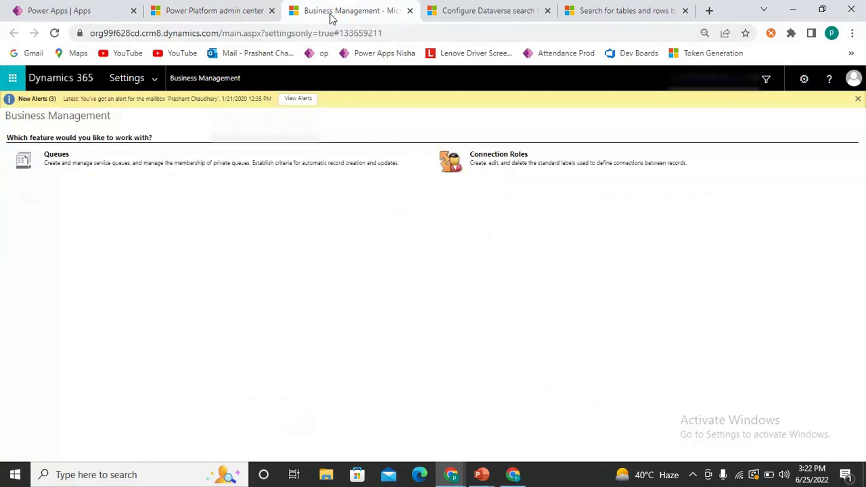
Step: Go to Settings > Customizations > Customize the System, list its Entities, and open Dataverse search entity selection
left_click(154, 78)
left_click(174, 180)
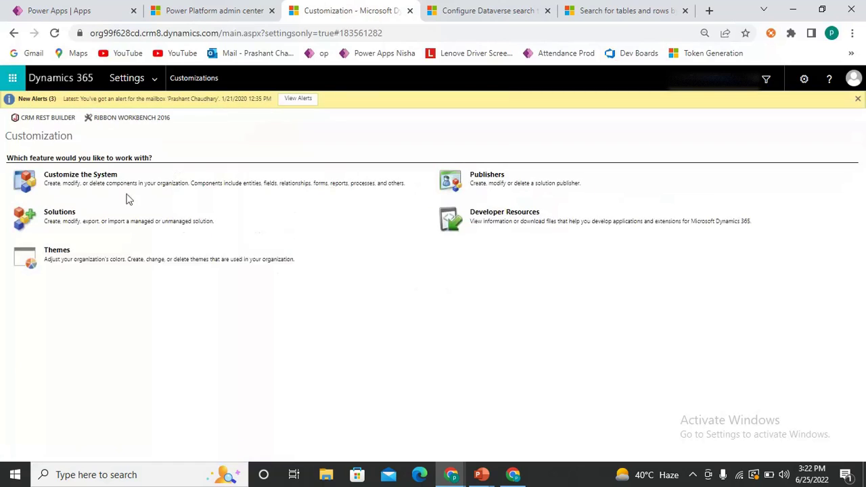
left_click(84, 179)
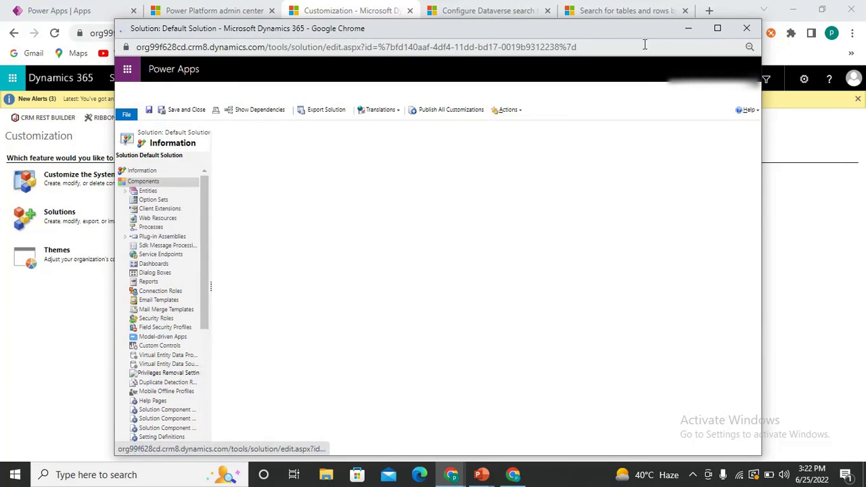
left_click(150, 193)
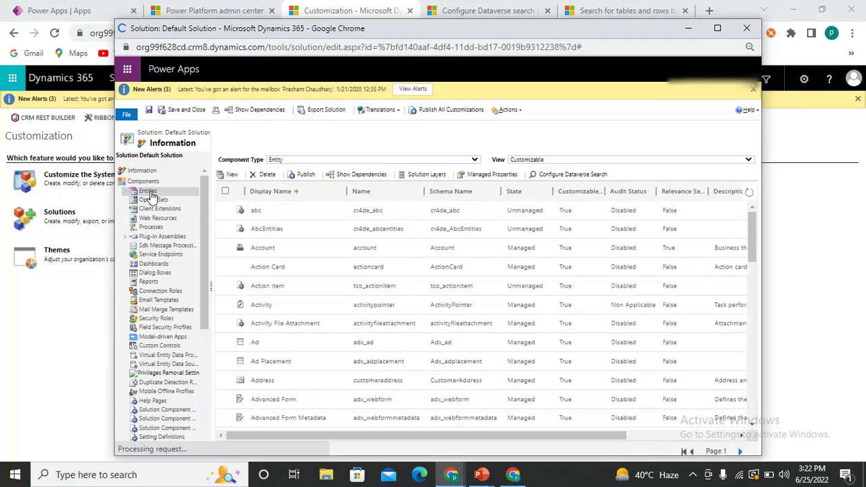
left_click(567, 178)
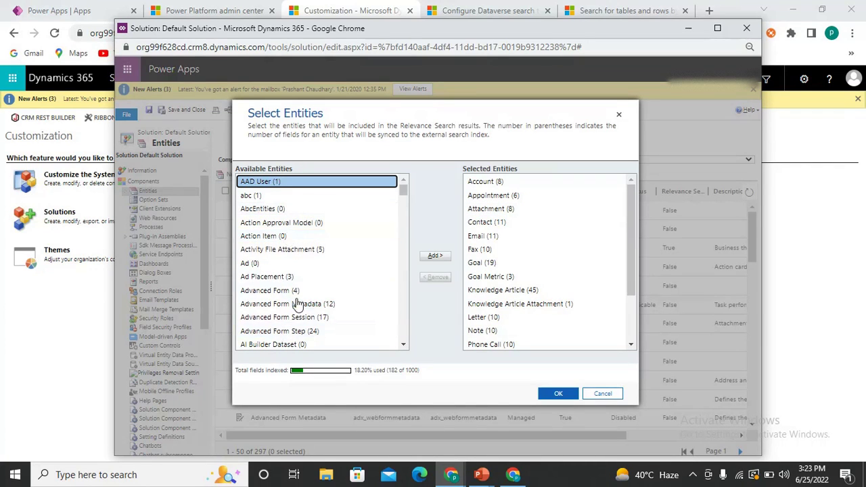
Step: Review the entities already selected for Dataverse search, then go back to the Power Apps Apps list
left_click(491, 209)
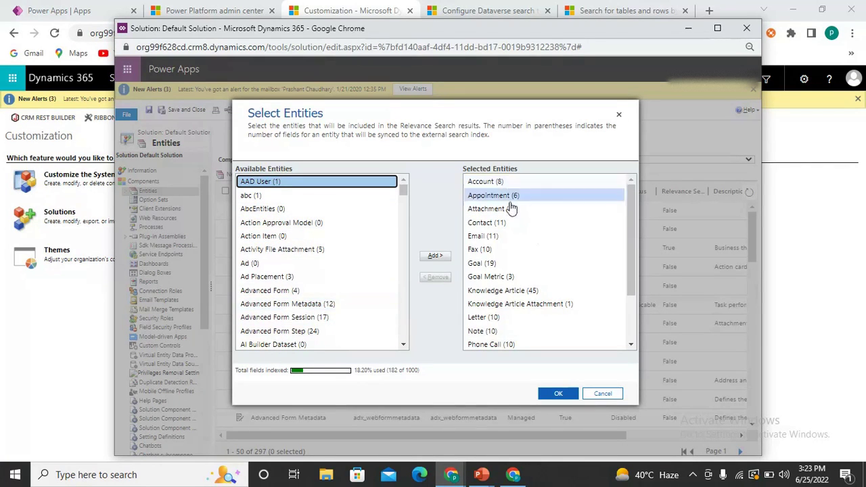
left_click(482, 331)
left_click(528, 291)
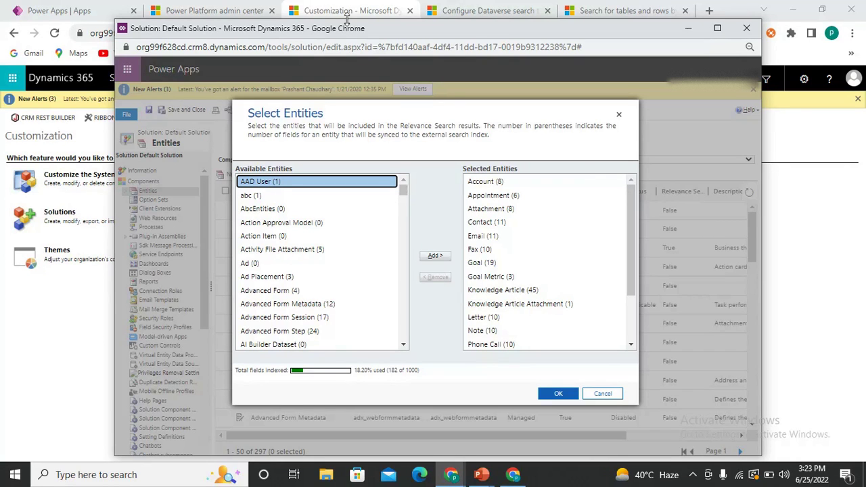
left_click(58, 10)
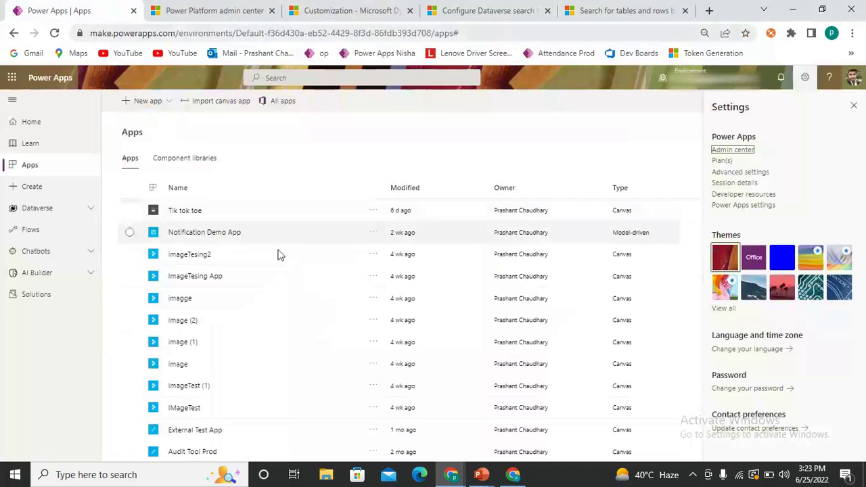
Step: Open Dummy Data in the Notification Demo App and start a global search for 'tes'
left_click(196, 233)
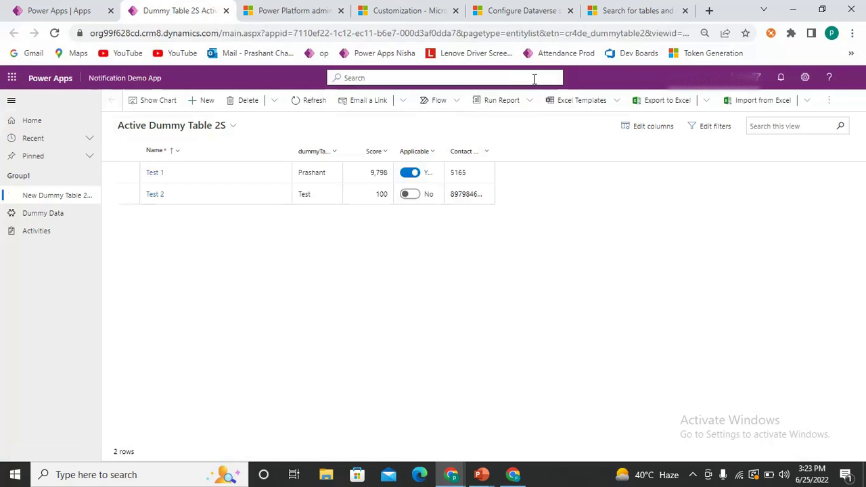
left_click(42, 216)
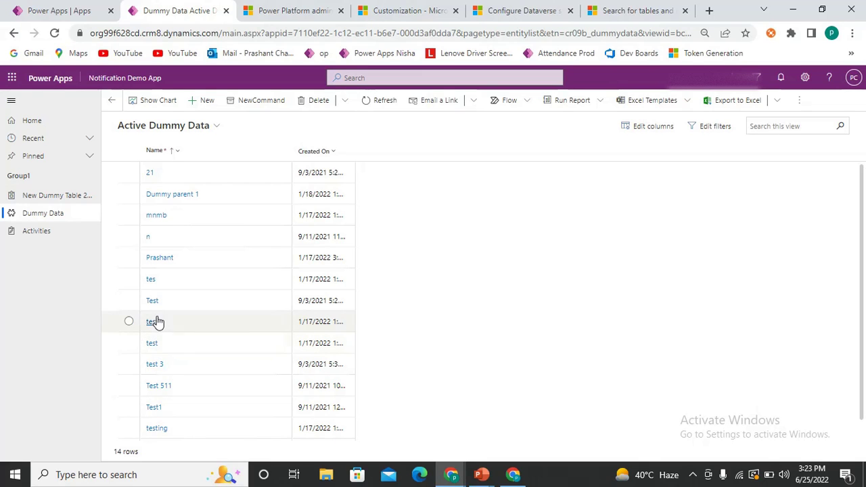
left_click(406, 78)
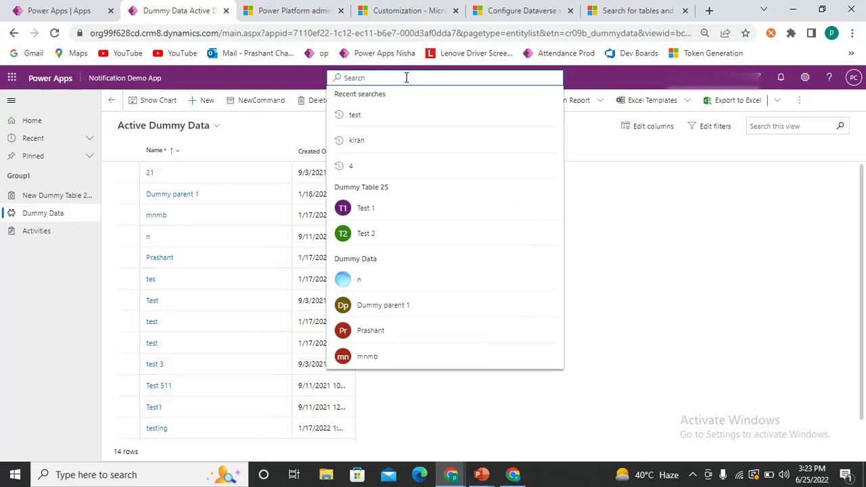
type("test")
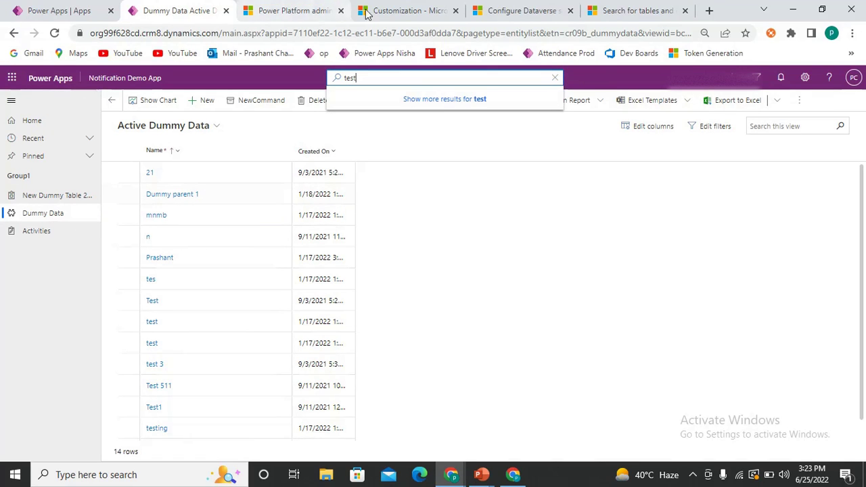
Step: Switch from the app back to the Dynamics 365 customization window
left_click(398, 11)
left_click(293, 10)
left_click(203, 10)
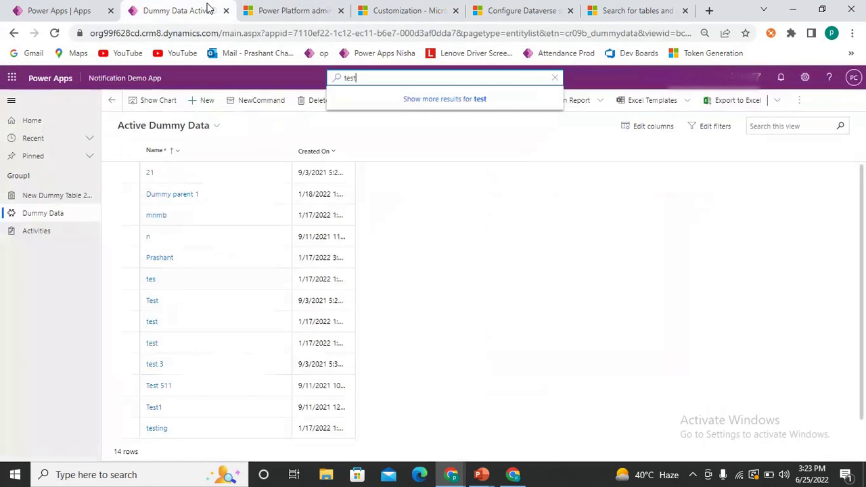
key("alt+Tab")
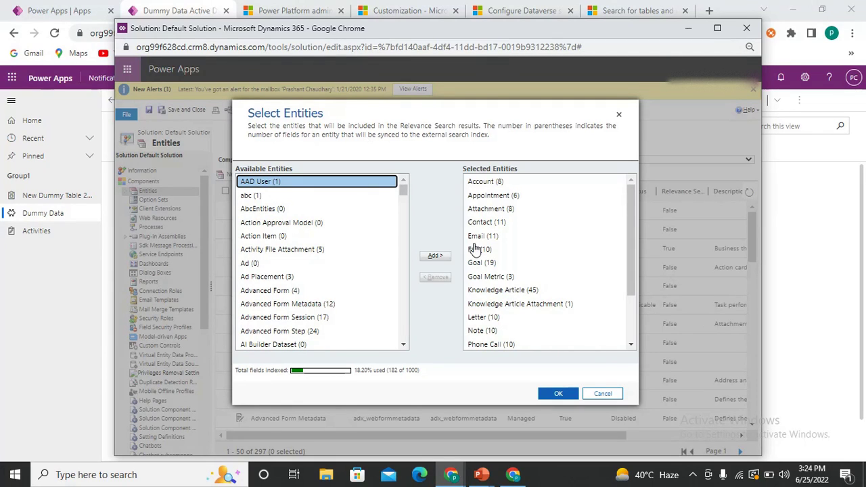
Step: Find the Dummy entities with Ctrl+F, add Dummy Data and Dummy Table 2, and confirm with OK
left_click(571, 148)
key("ctrl+f")
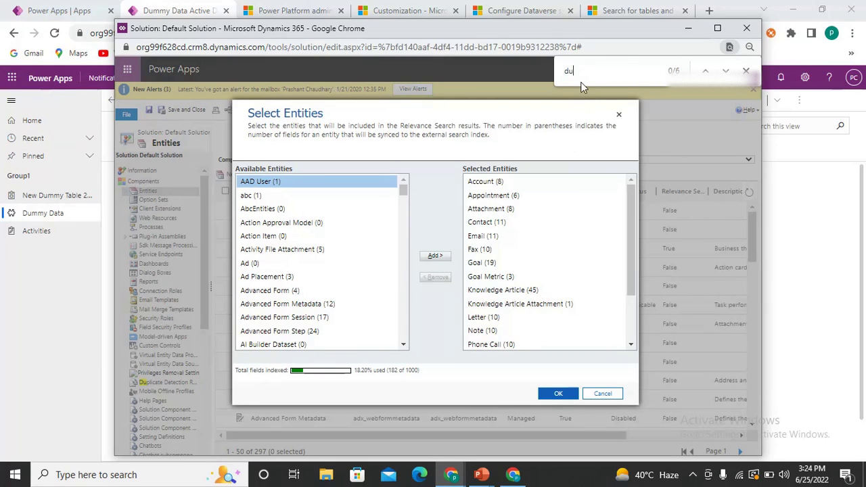
key("Return")
left_click(276, 264)
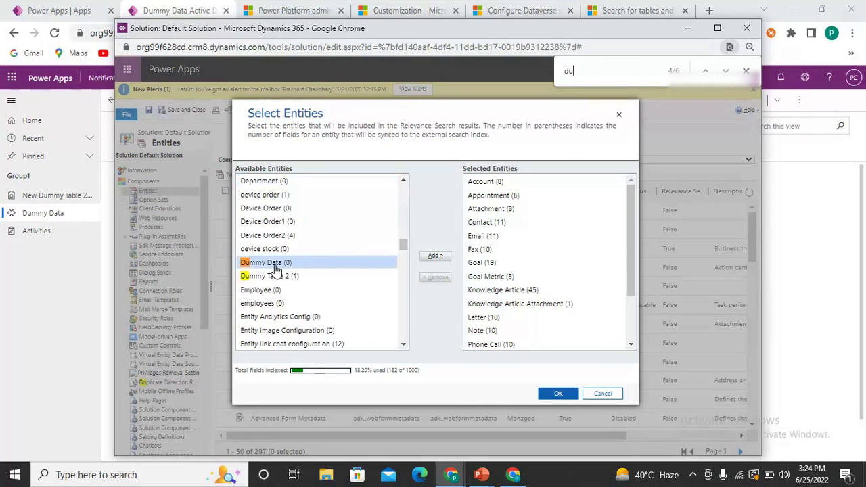
left_click(444, 260)
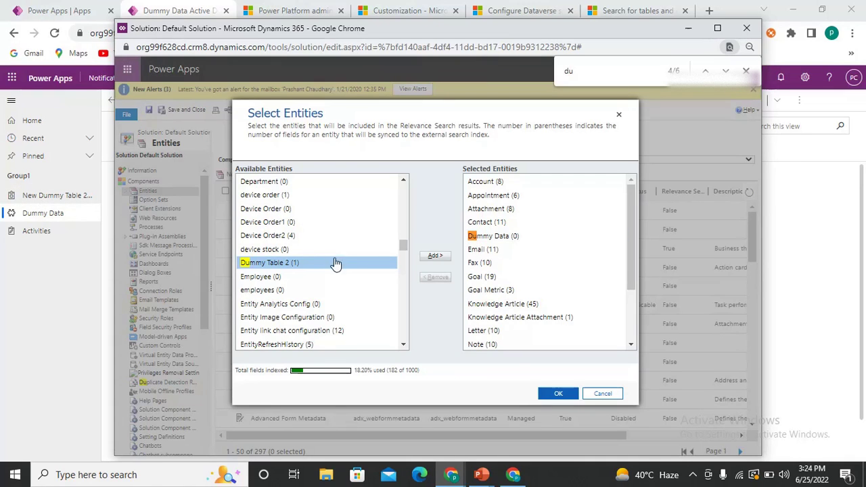
left_click(436, 257)
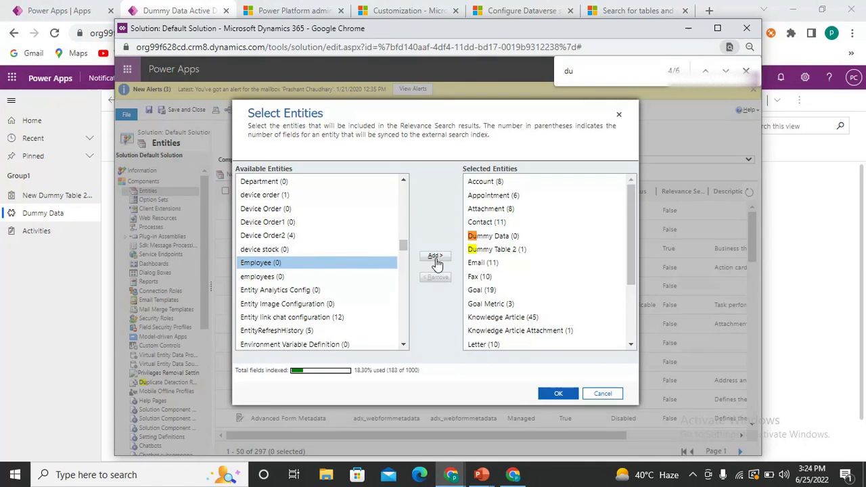
left_click(562, 394)
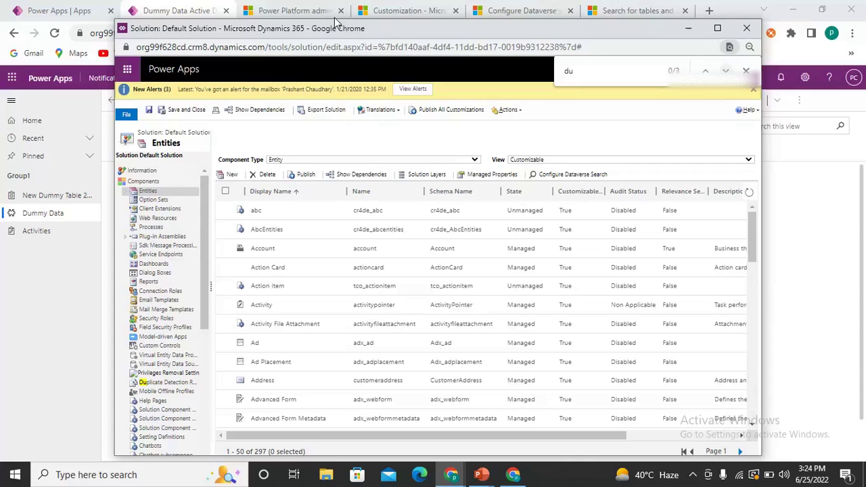
Step: Return to the Dummy Data app page and reload it twice
left_click(292, 9)
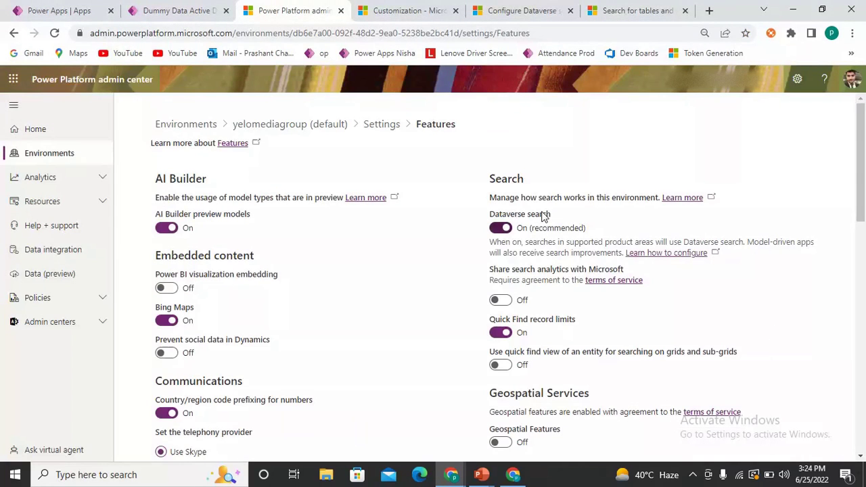
left_click(168, 9)
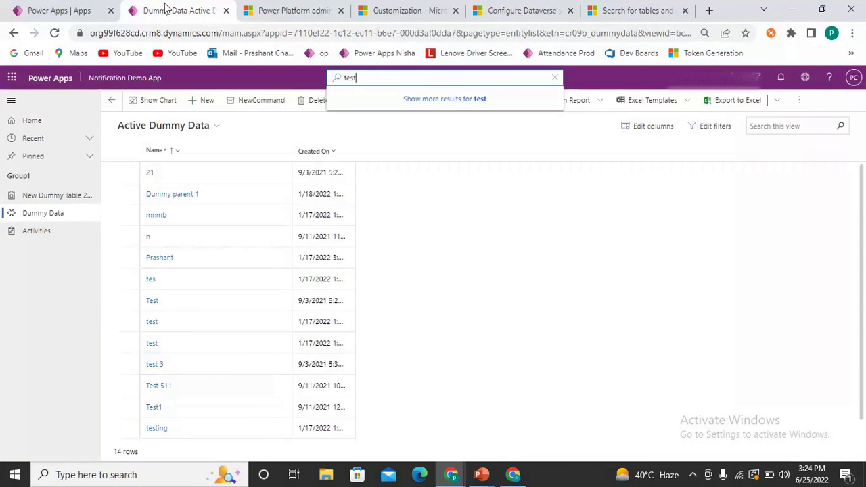
left_click(54, 34)
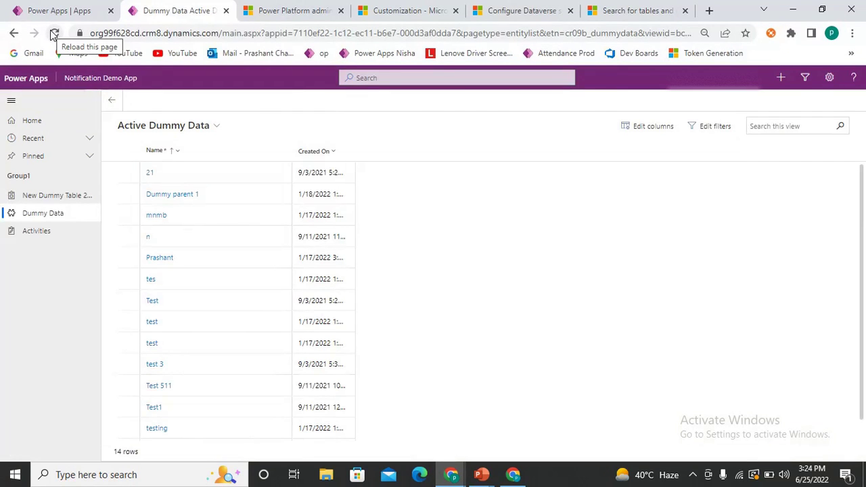
left_click(54, 33)
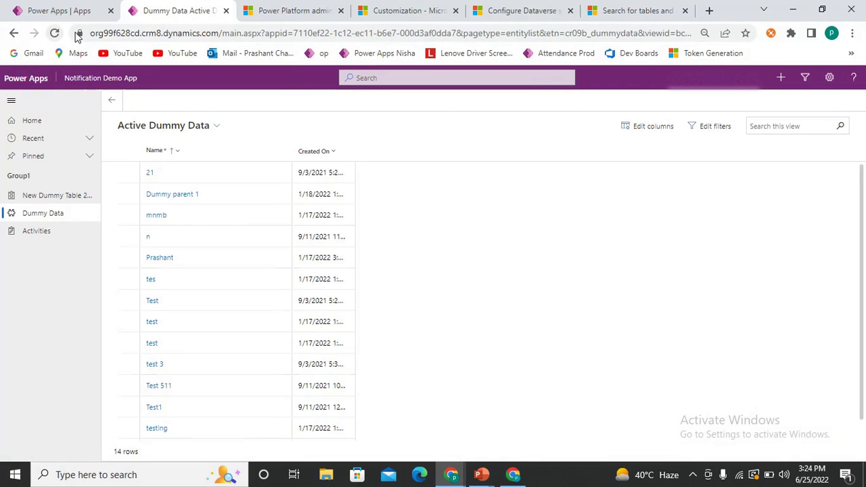
Step: Search the app globally for 'test', then go to the Dynamics 365 Customization page
left_click(421, 76)
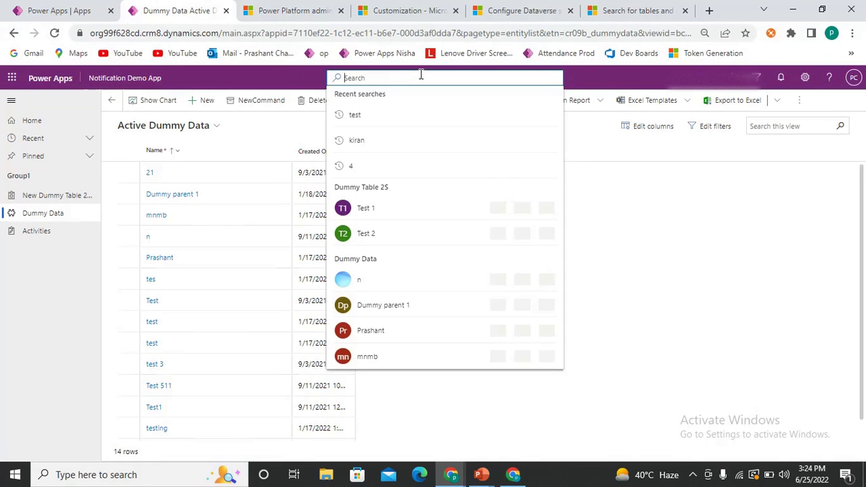
type("t")
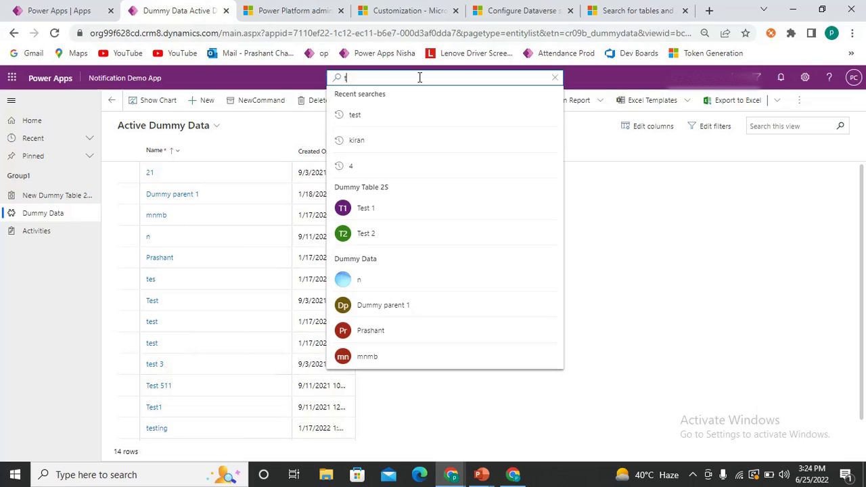
type("est")
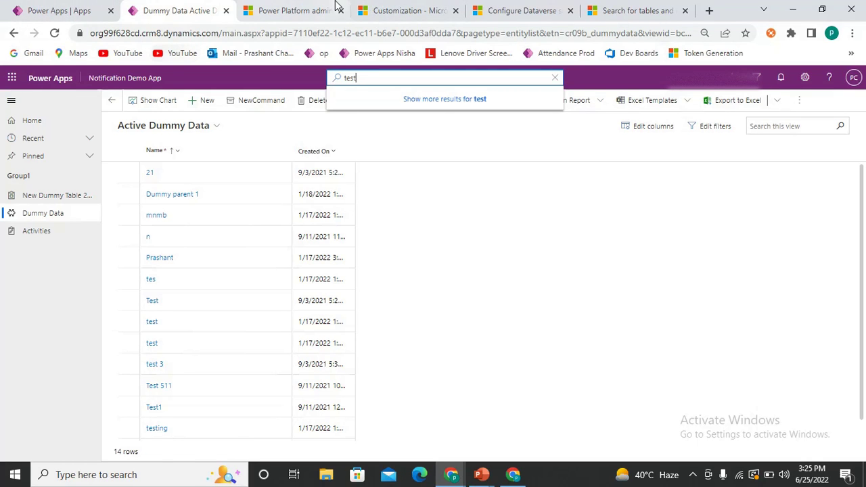
left_click(310, 8)
left_click(396, 7)
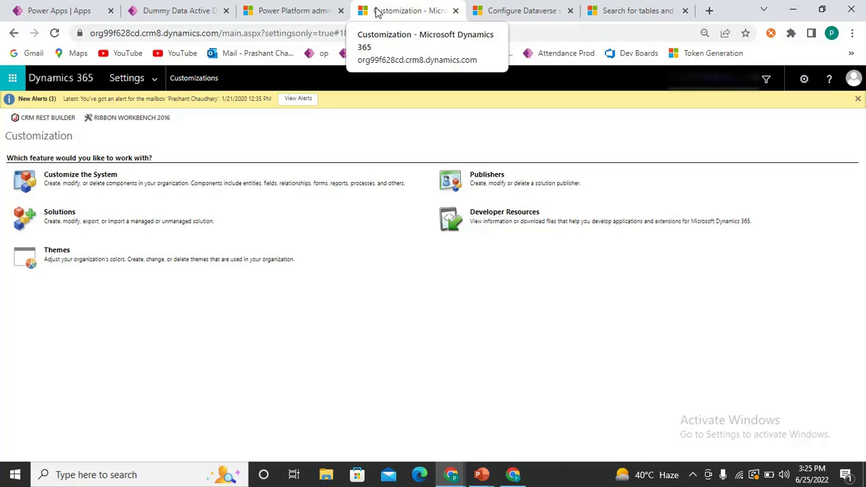
Step: Get back to the Power Apps Apps list in the main browser window and open Solutions
left_click(299, 10)
key("alt+Tab")
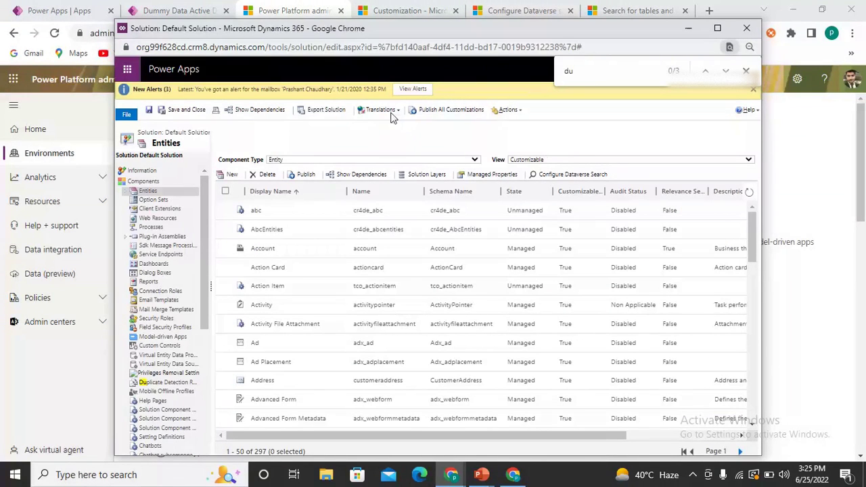
left_click(283, 5)
left_click(173, 9)
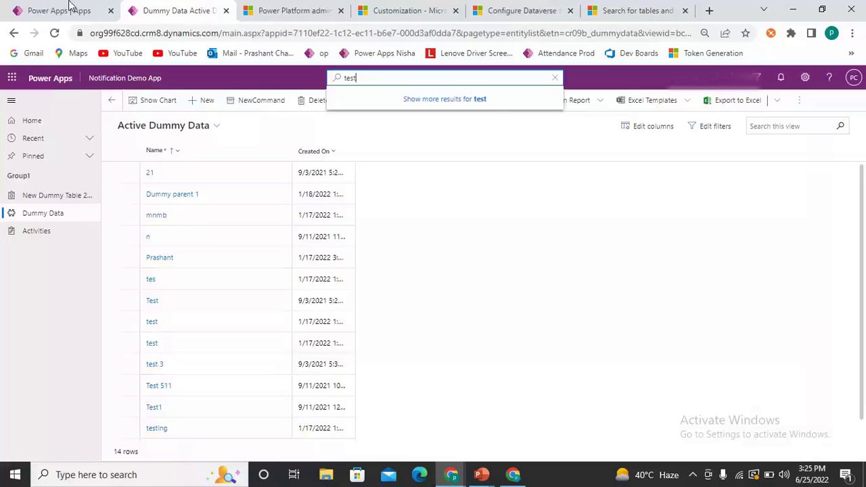
left_click(59, 6)
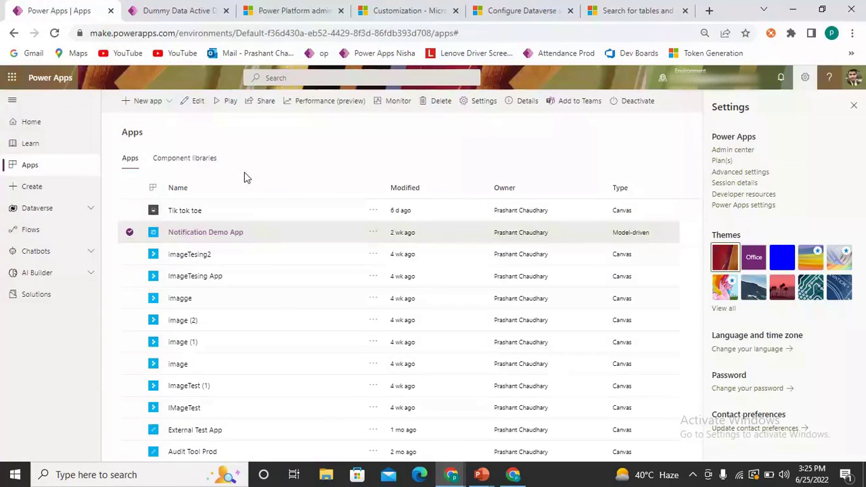
left_click(159, 7)
left_click(40, 7)
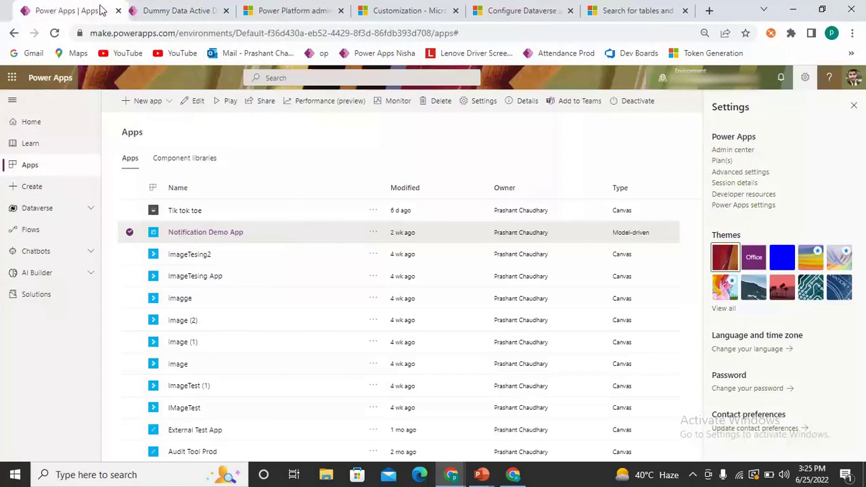
left_click(37, 293)
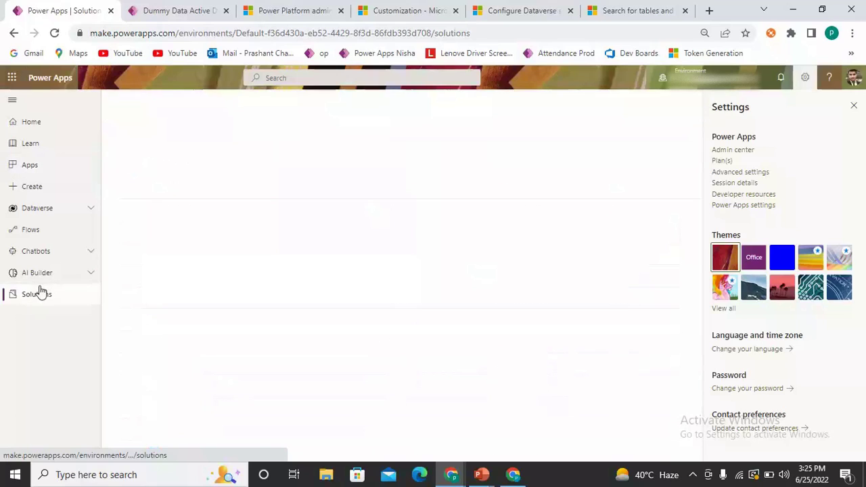
Step: Close Settings, open the notDemoSoltn solution, expand its Tables, and show its Overview
left_click(854, 106)
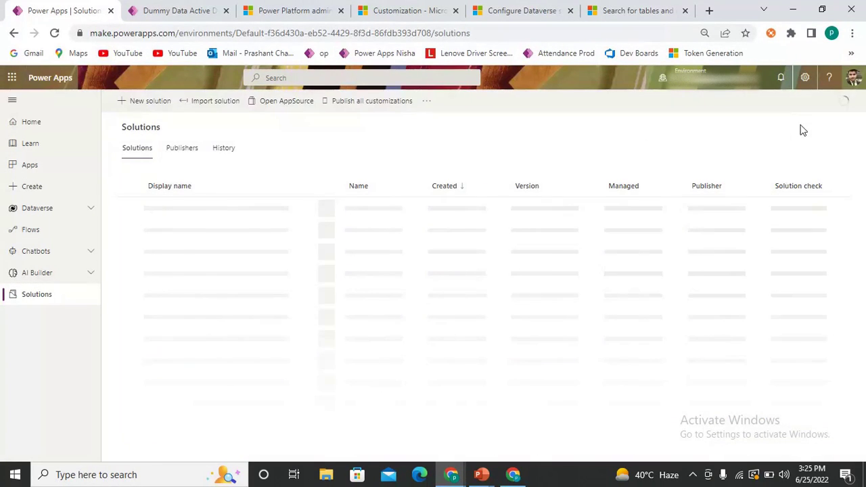
left_click(800, 102)
type("r")
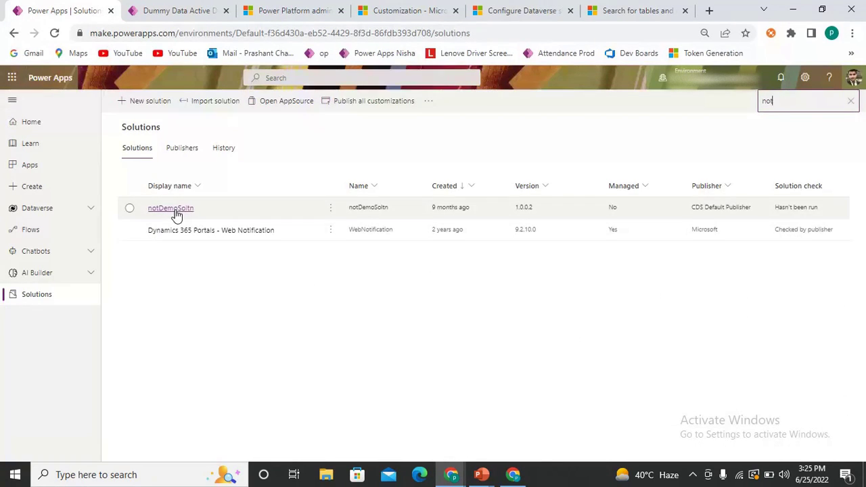
left_click(175, 212)
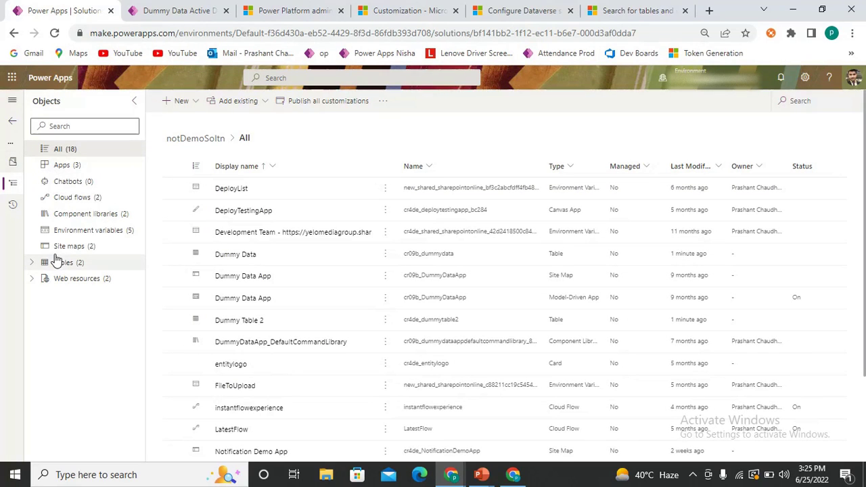
left_click(31, 263)
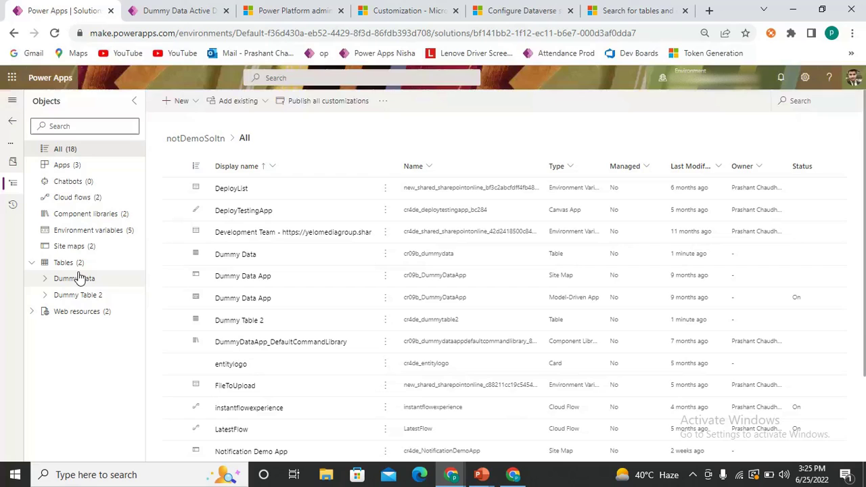
left_click(13, 165)
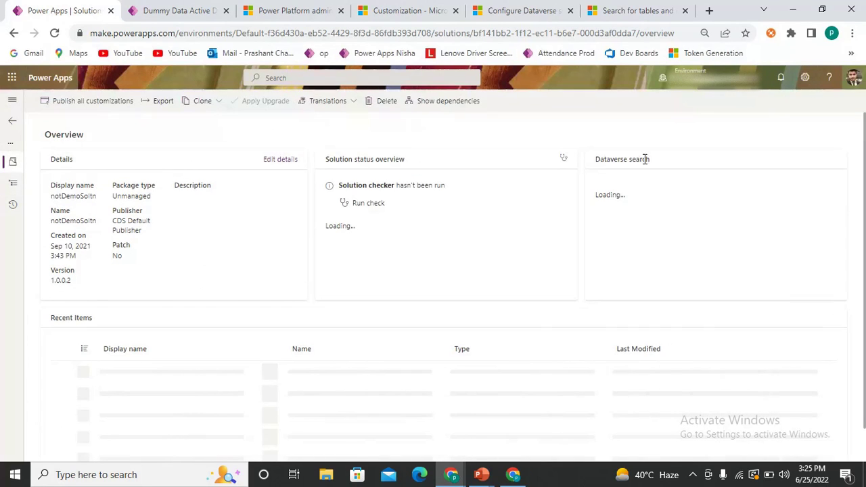
Step: In Manage search index, untick Dummy Data and Dummy Table 2, then re-tick Dummy Table 2
left_click_drag(600, 159, 669, 164)
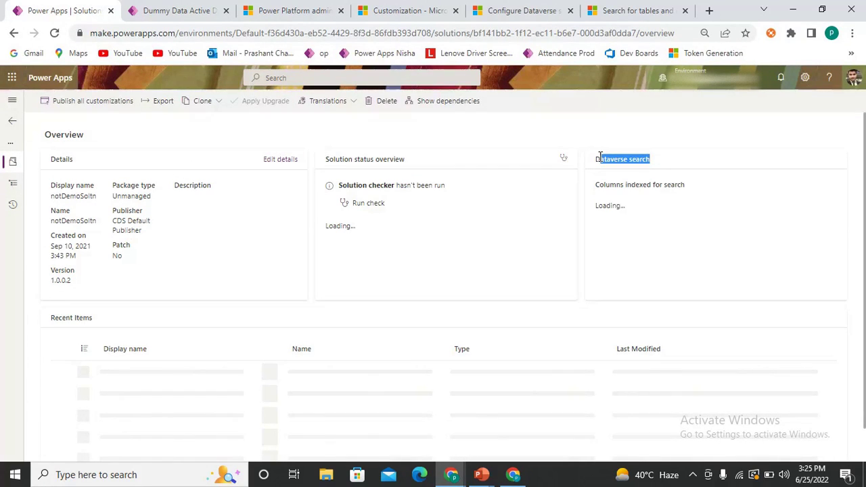
left_click(716, 157)
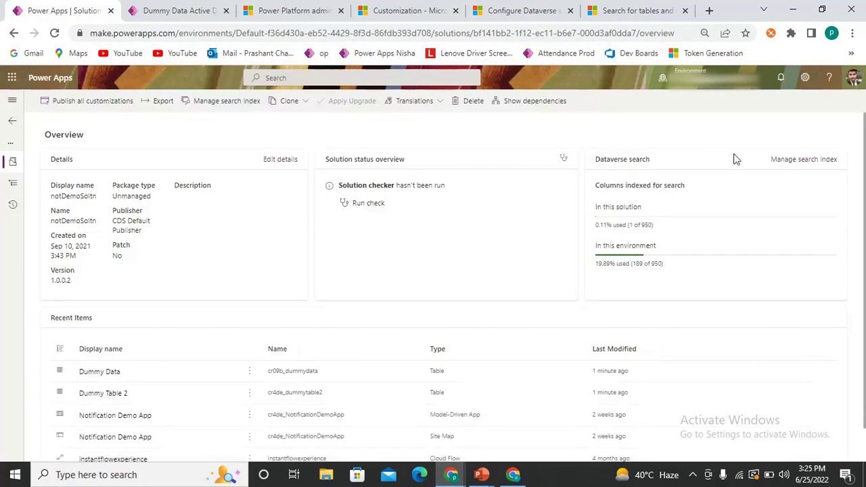
left_click(816, 162)
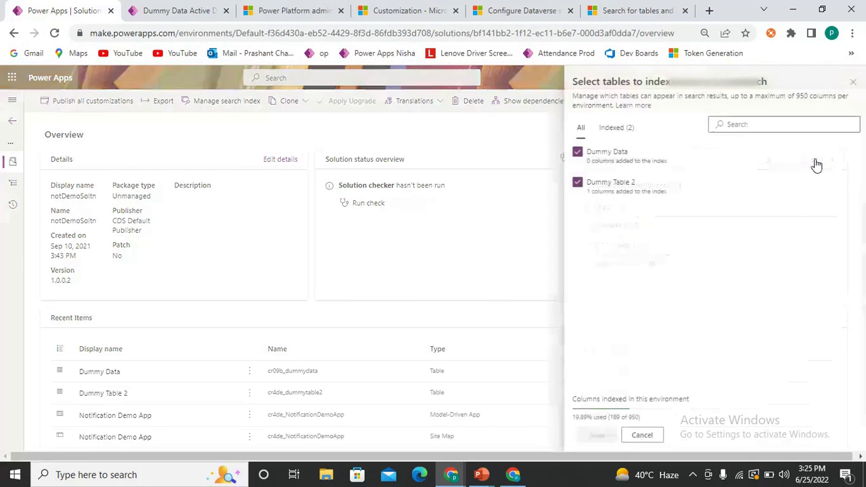
left_click(574, 152)
left_click(575, 184)
left_click(574, 182)
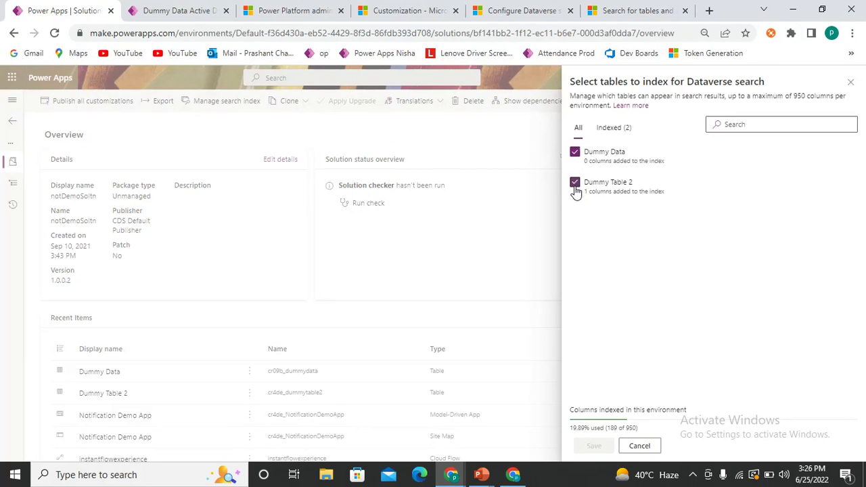
Step: Move across the browser tabs to the Power Platform admin center Features settings
left_click(277, 10)
left_click(200, 6)
left_click(285, 10)
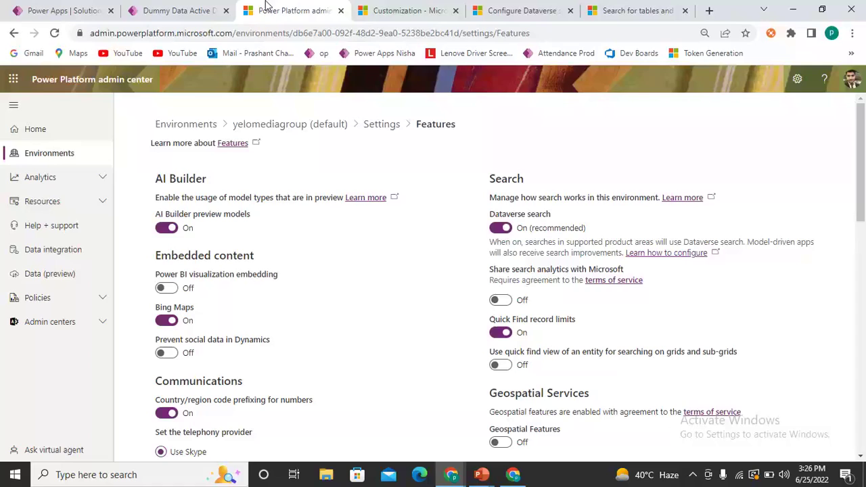
Step: Return to the Dummy Data app tab and reload the page twice
left_click(403, 10)
left_click(327, 10)
left_click(217, 9)
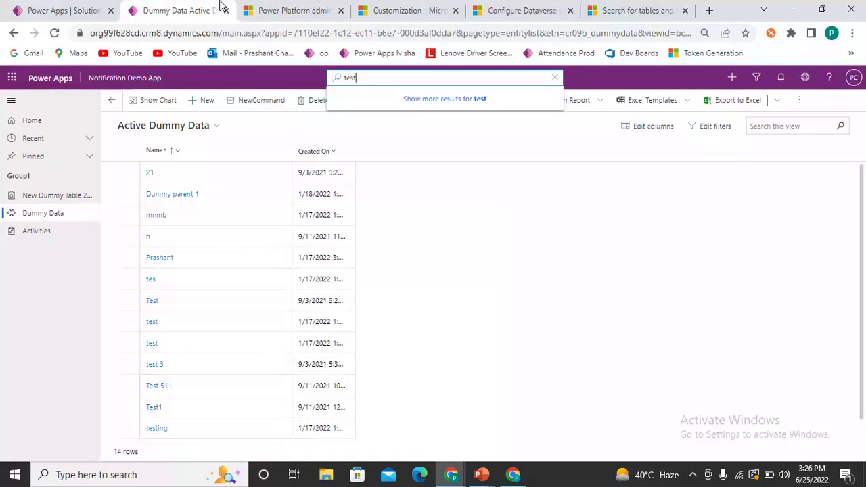
left_click(55, 33)
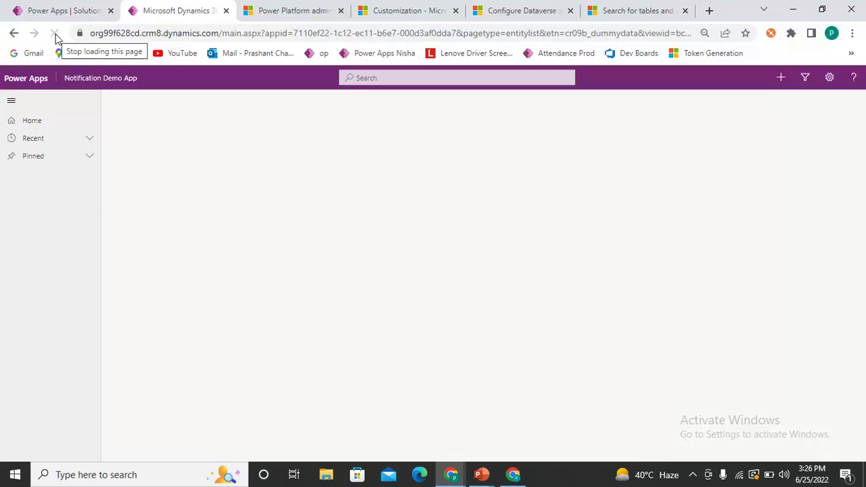
left_click(55, 33)
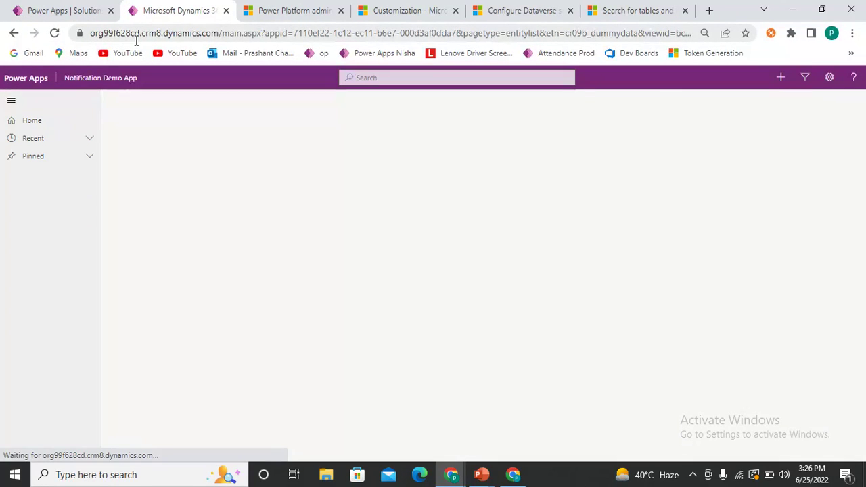
Step: Search the app globally for 'test', which now suggests Dummy Data and Dummy Table 2 records
left_click(413, 80)
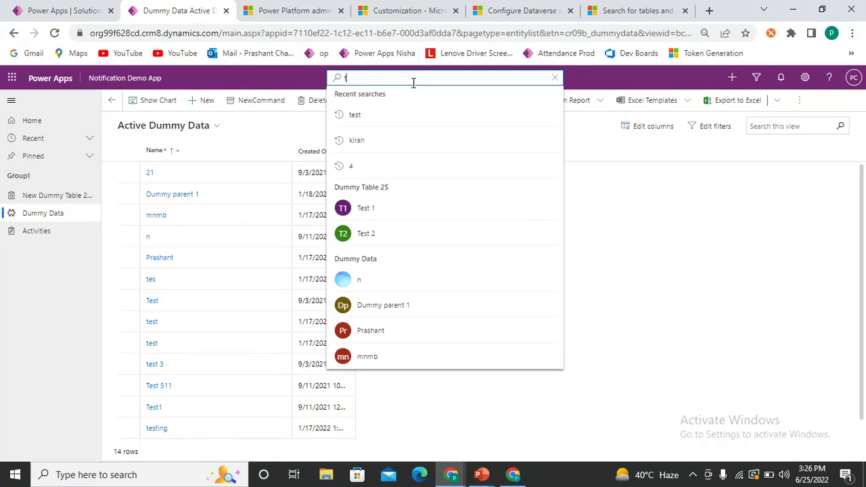
type("tes")
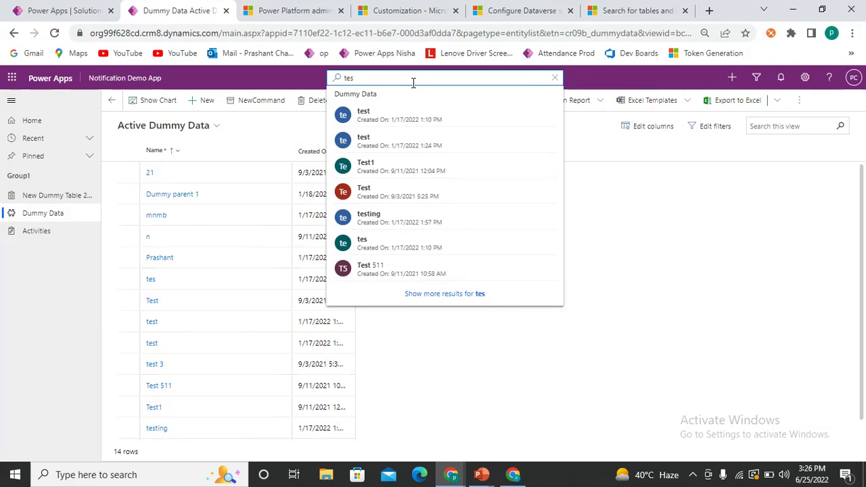
key("BackSpace")
key("BackSpace")
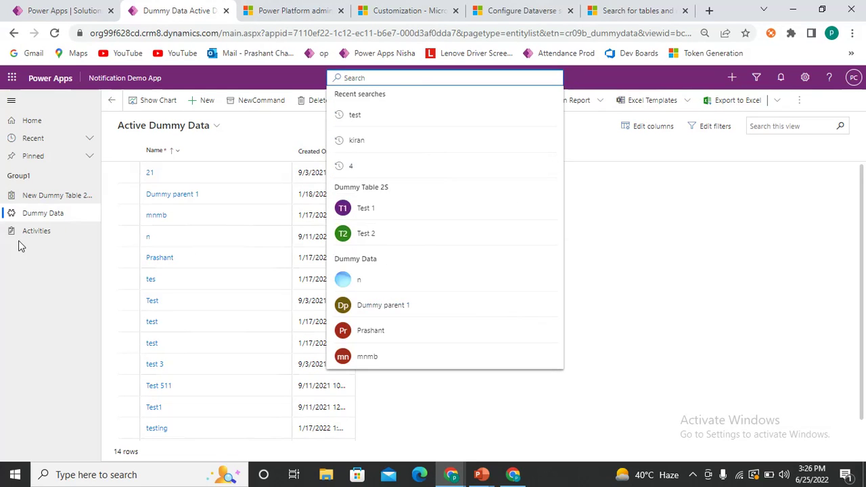
type("test")
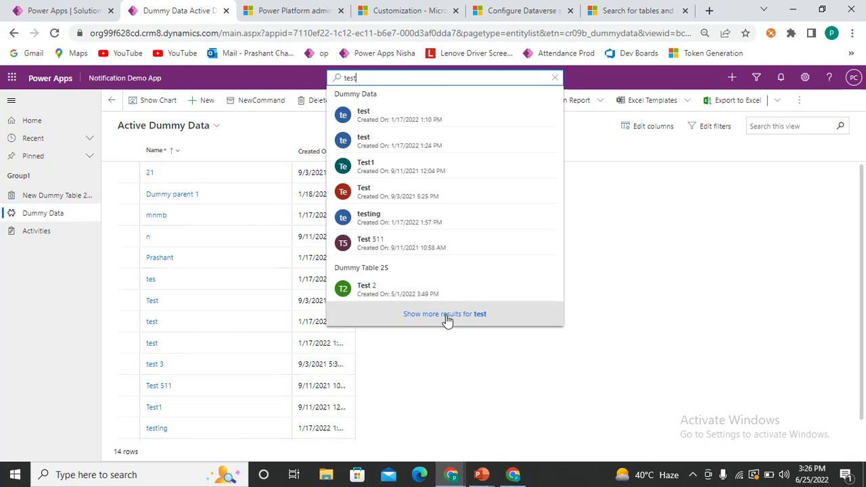
Step: Open the full search results for 'test' and inspect the Dummy Data results
left_click(446, 315)
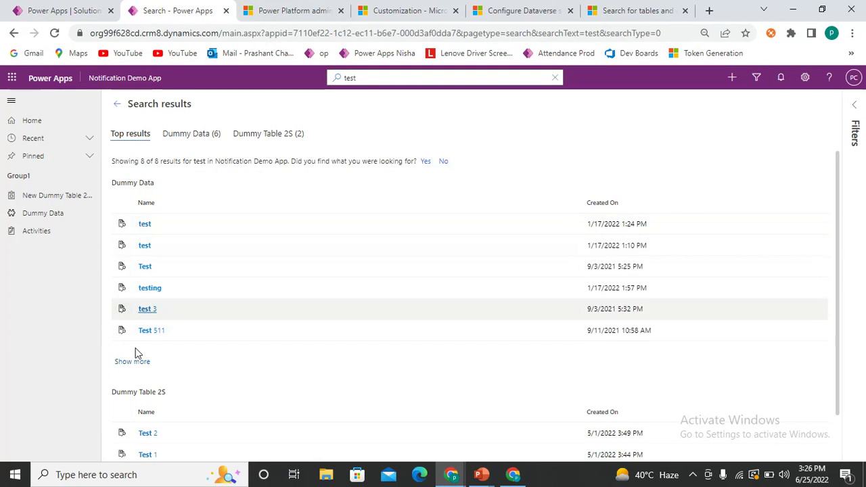
left_click(195, 134)
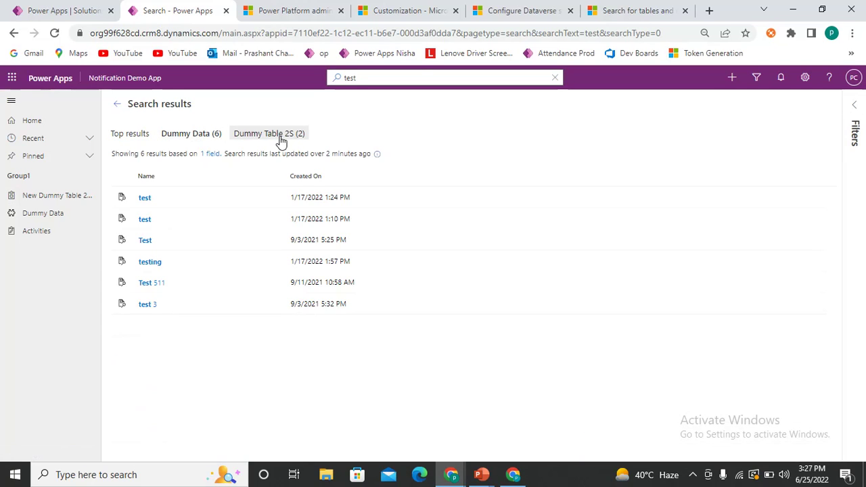
left_click(202, 137)
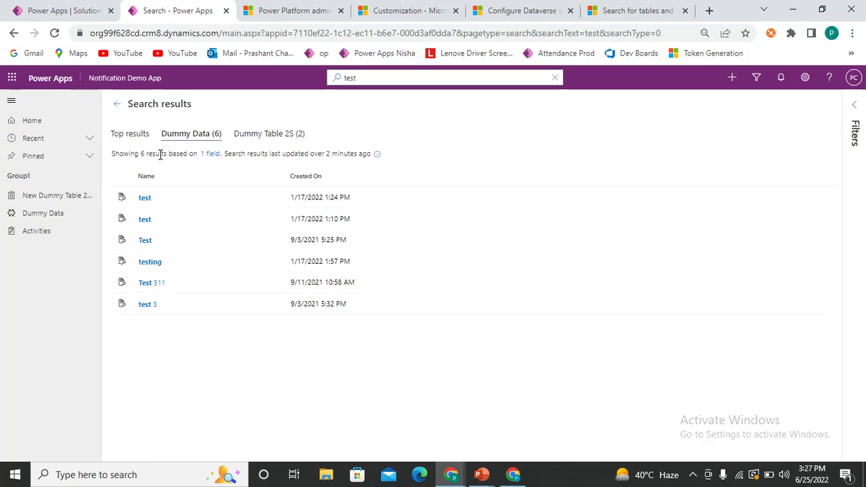
left_click(213, 155)
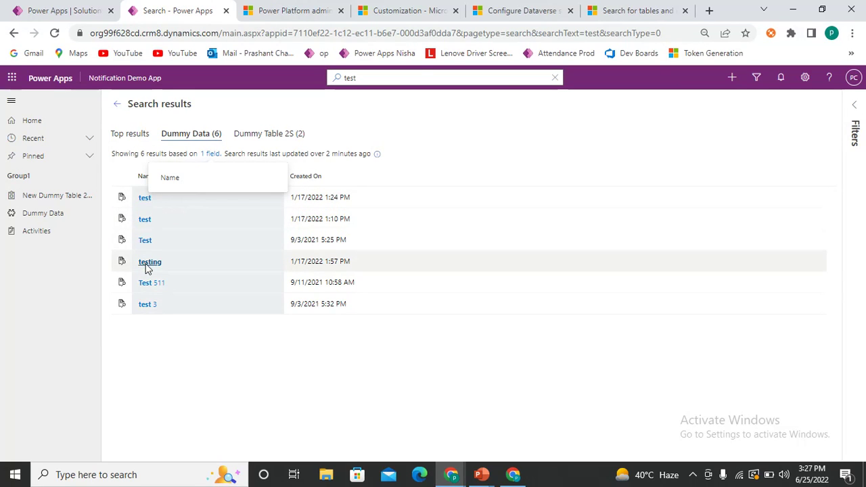
Step: Check the Dummy Table 2S results, then filter Dummy Data results to records owned by me
left_click(290, 140)
left_click(199, 139)
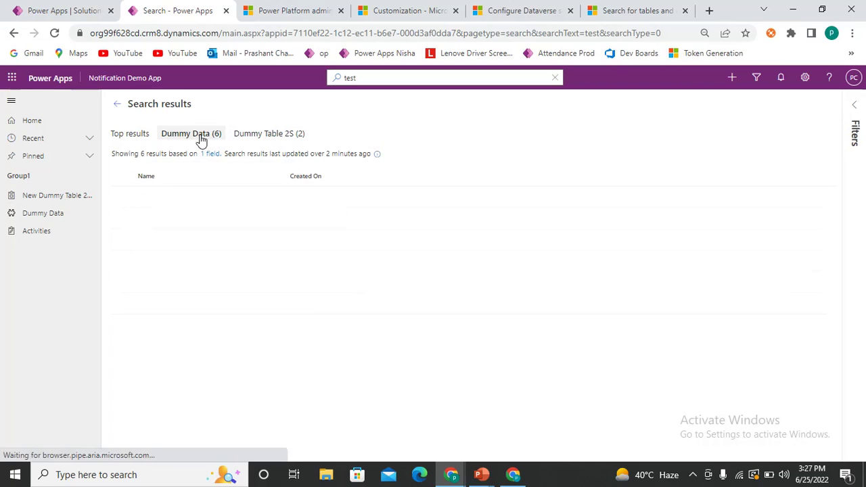
left_click(857, 108)
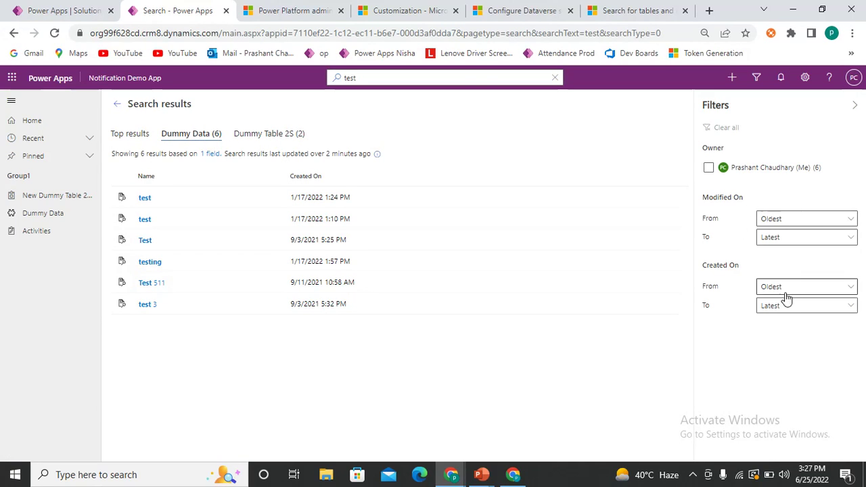
left_click(710, 170)
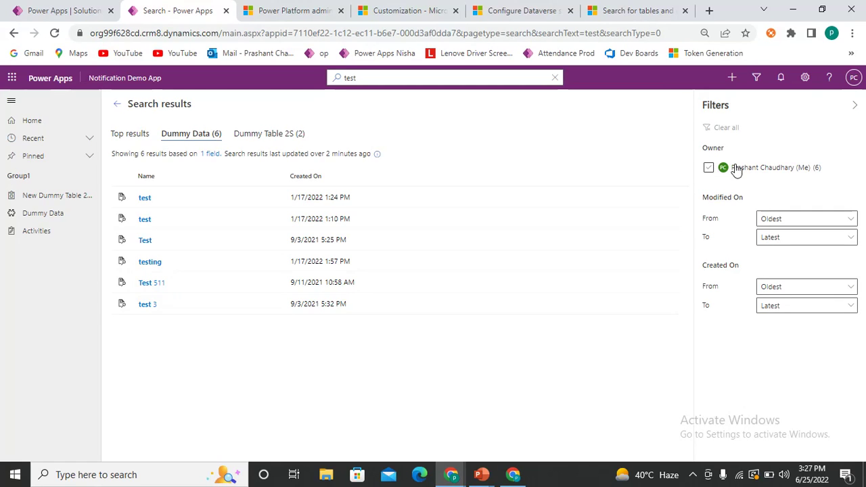